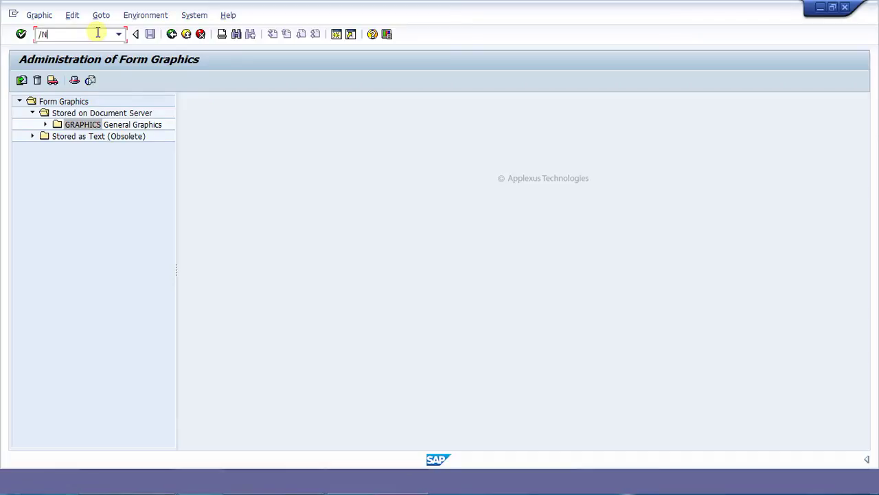
- Run SE78 and open BMAP Bitmap Images under GRAPHICS General Graphics
{"action": "key", "text": "Return"}
{"action": "left_click", "coordinate": [44, 125]}
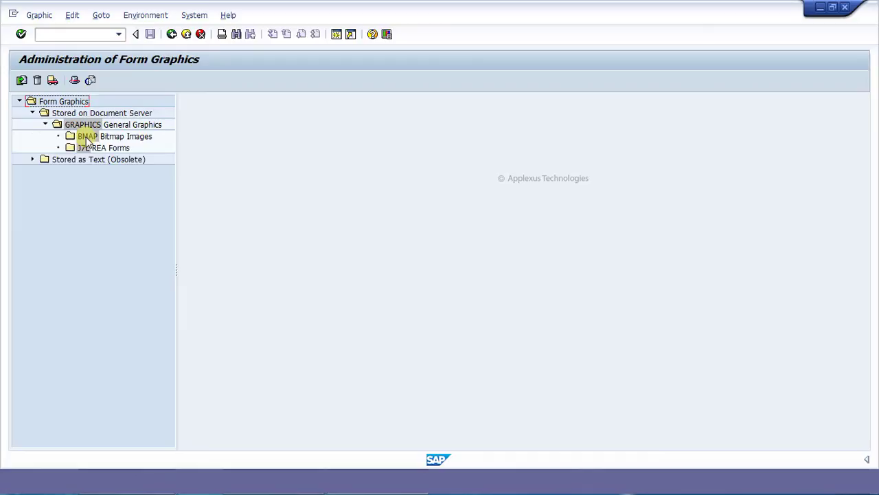
{"action": "double_click", "coordinate": [86, 137]}
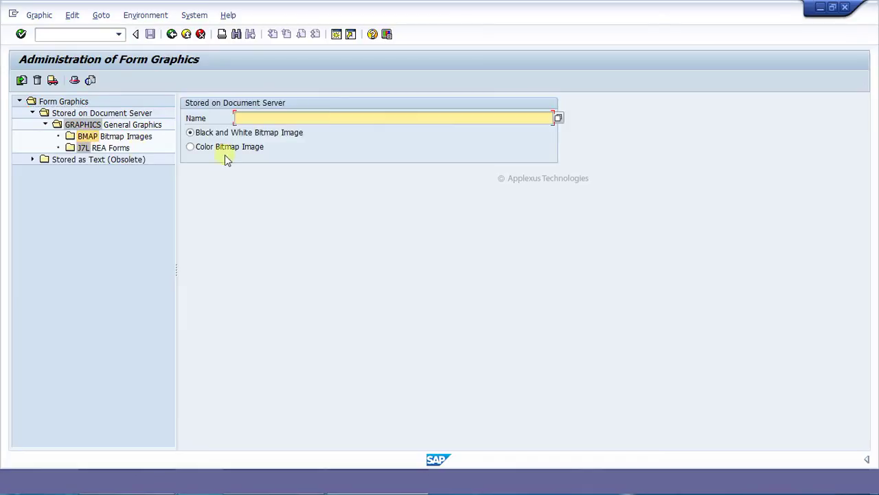
- Start a graphic import with file E:\Users\applexus\Pictures\Applexus.bmp
{"action": "left_click", "coordinate": [22, 81]}
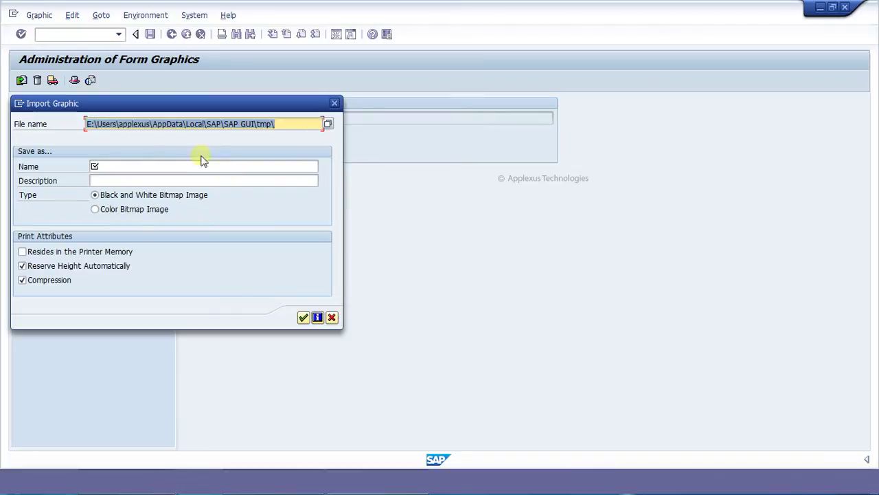
{"action": "left_click", "coordinate": [329, 125]}
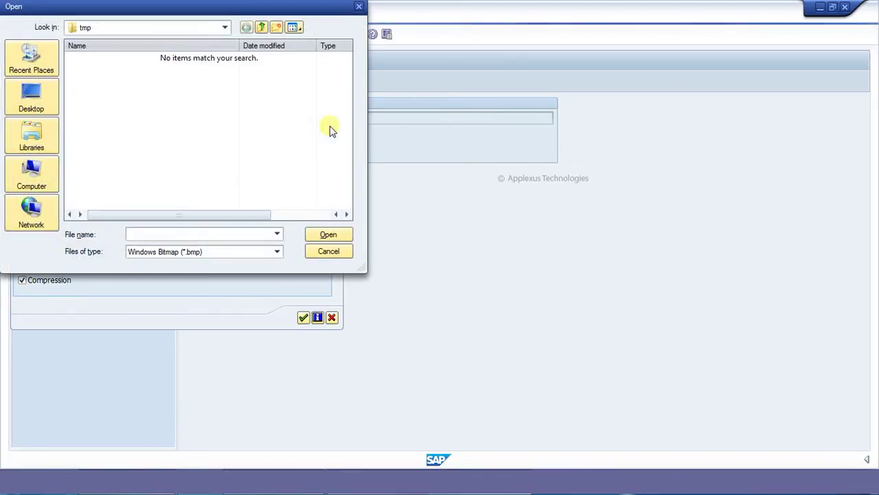
{"action": "left_click", "coordinate": [42, 93]}
{"action": "left_click_drag", "start_coordinate": [348, 112], "coordinate": [346, 181]}
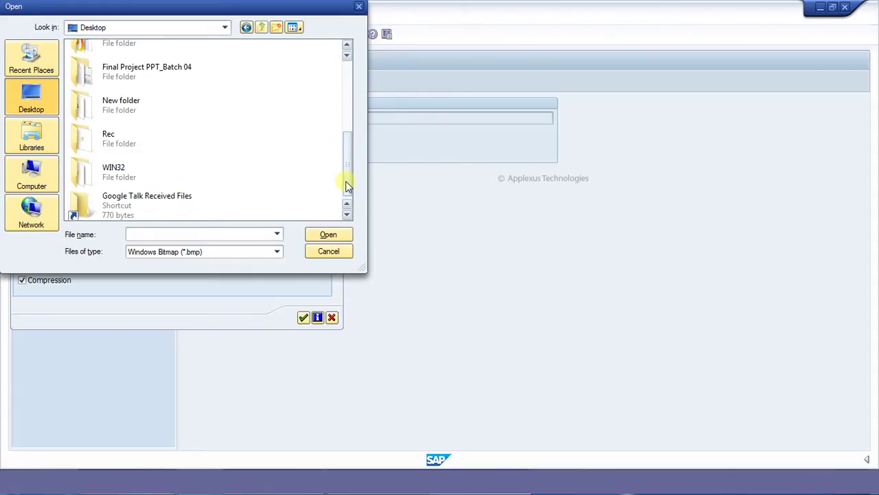
{"action": "left_click", "coordinate": [31, 135]}
{"action": "double_click", "coordinate": [112, 89]}
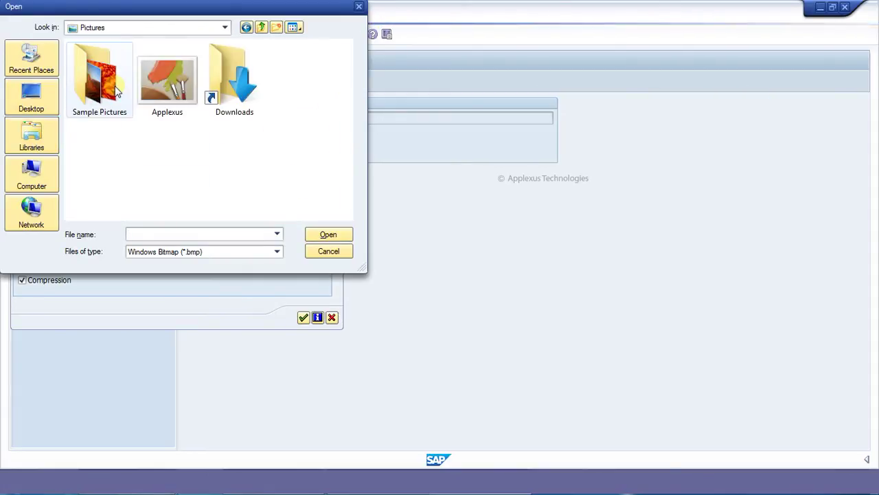
{"action": "left_click", "coordinate": [172, 108]}
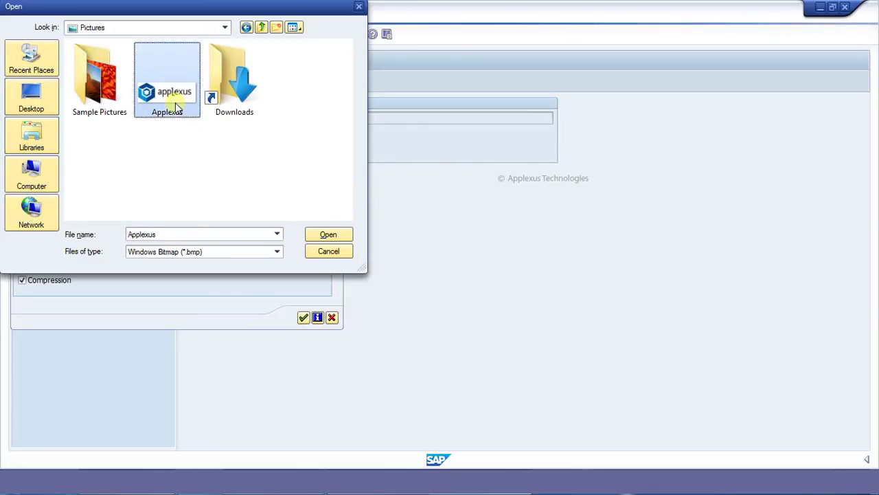
{"action": "double_click", "coordinate": [185, 113]}
{"action": "left_click_drag", "start_coordinate": [222, 8], "coordinate": [287, 100]}
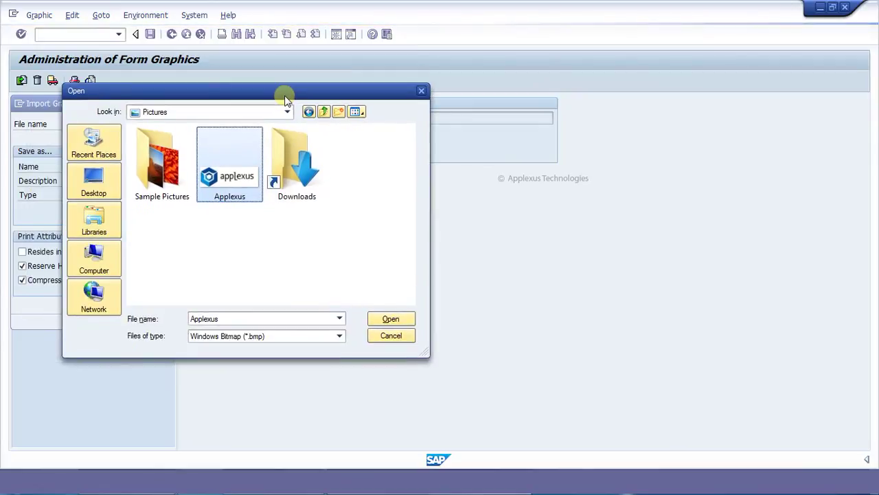
{"action": "double_click", "coordinate": [234, 181]}
{"action": "left_click", "coordinate": [157, 164]}
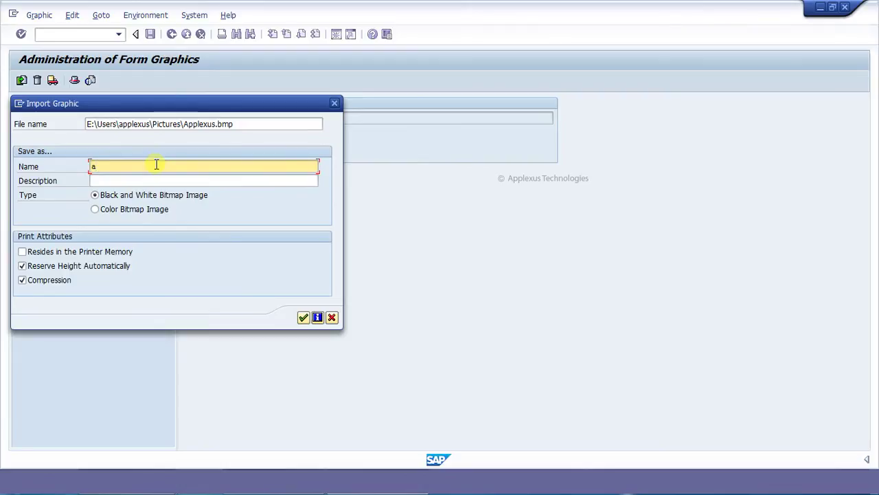
- Name the graphic applexuslogo, describe it 'Applexus Logo', choose Color Bitmap Image and submit
{"action": "type", "text": "applexuslogo"}
{"action": "left_click", "coordinate": [146, 181]}
{"action": "type", "text": "Applexus"}
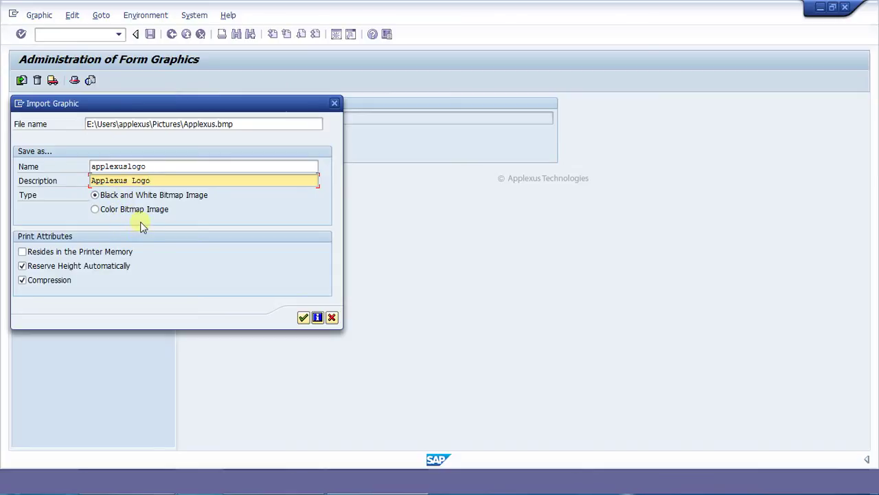
{"action": "left_click", "coordinate": [96, 209]}
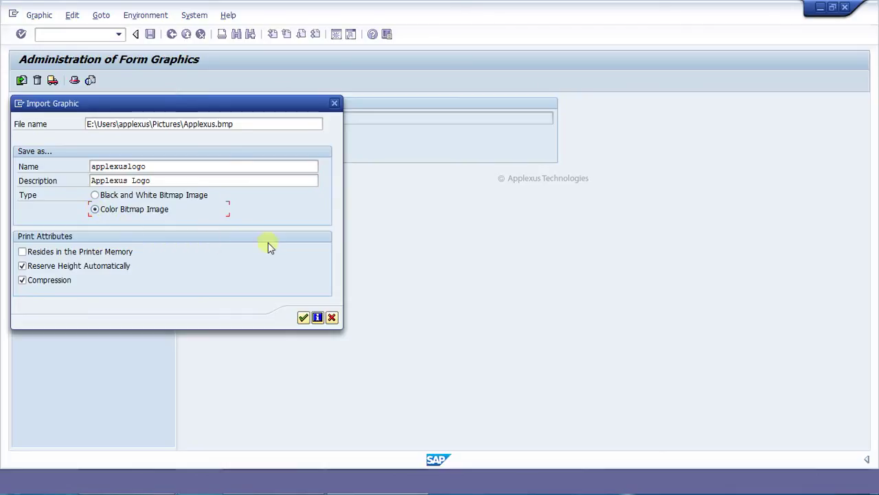
{"action": "left_click", "coordinate": [302, 318]}
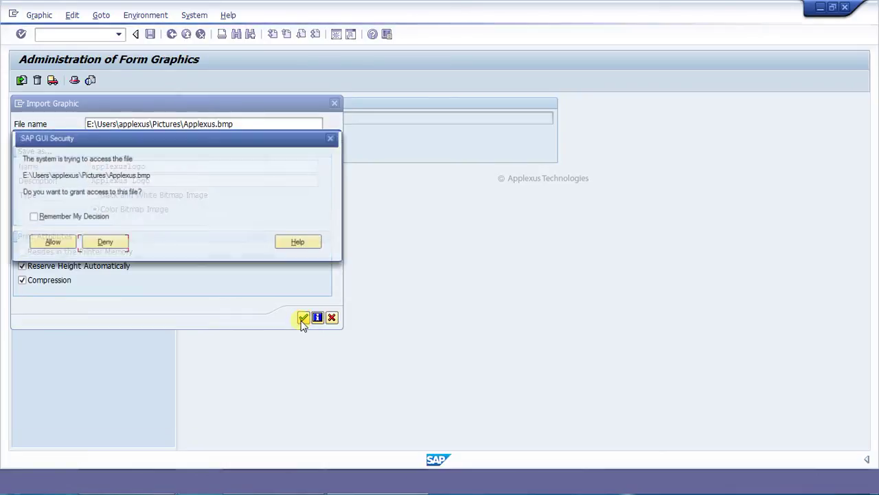
- Allow file access to finish the APPLEXUSLOGO import, then preview the logo
{"action": "left_click", "coordinate": [49, 243]}
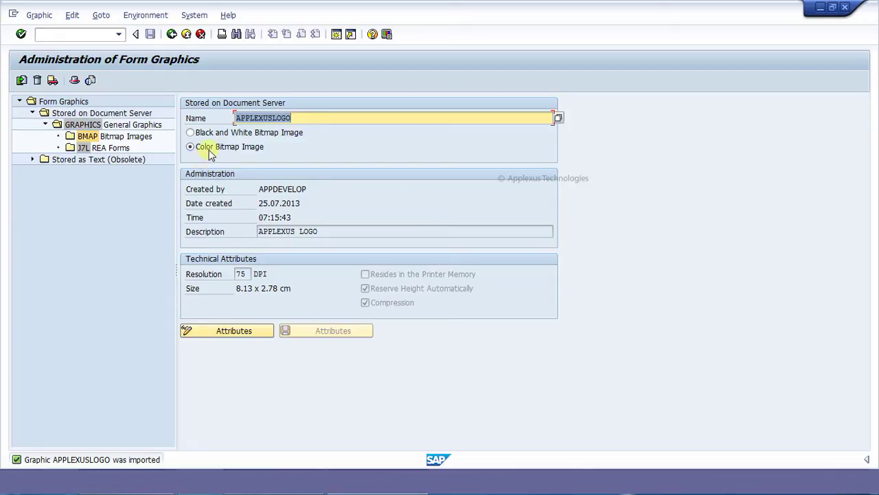
{"action": "left_click", "coordinate": [92, 82]}
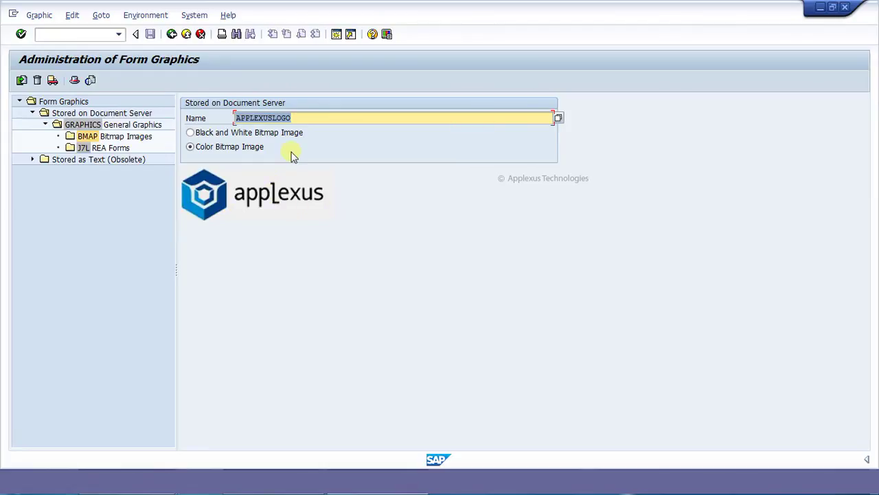
{"action": "left_click", "coordinate": [90, 36]}
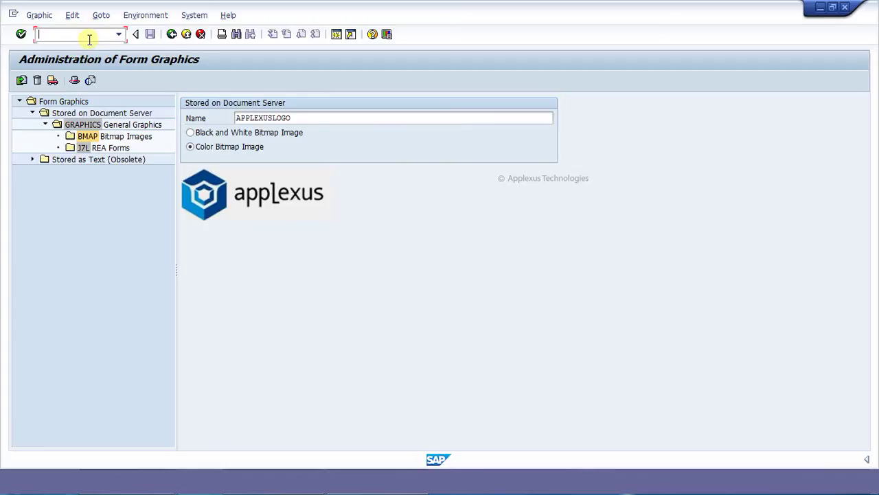
- Launch transaction smartforms and create the new form ZSF_TEST_04
{"action": "type", "text": "sm"}
{"action": "type", "text": "artforms"}
{"action": "key", "text": "Return"}
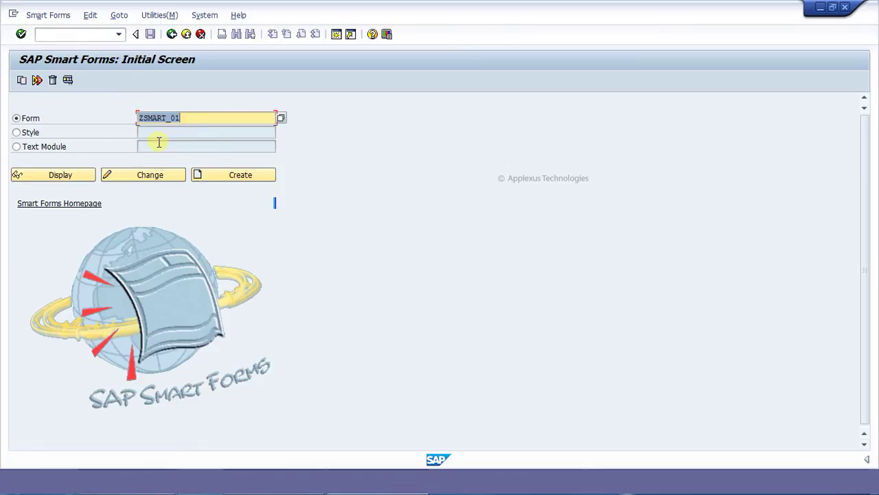
{"action": "type", "text": "ZSF_TEST_04"}
{"action": "left_click", "coordinate": [234, 173]}
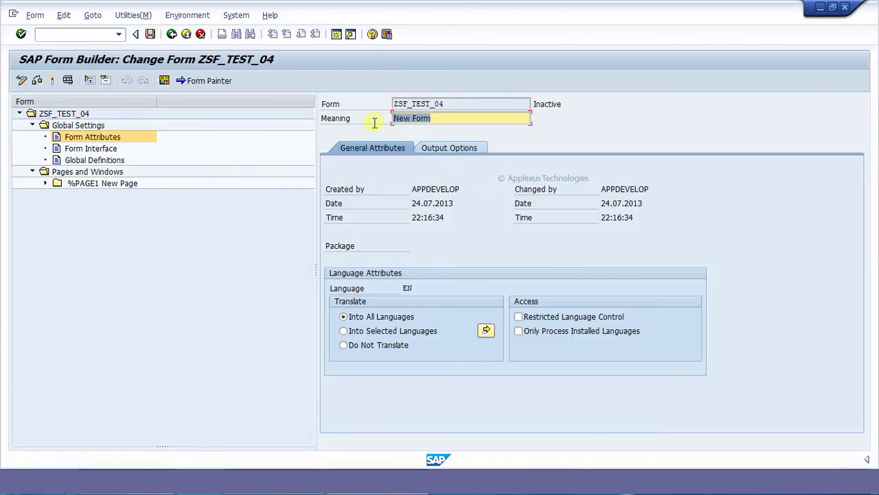
- Set the form meaning to 'Test Form' and rename %PAGE1 to PAGE1 with meaning 'Page 1'
{"action": "key", "text": "BackSpace"}
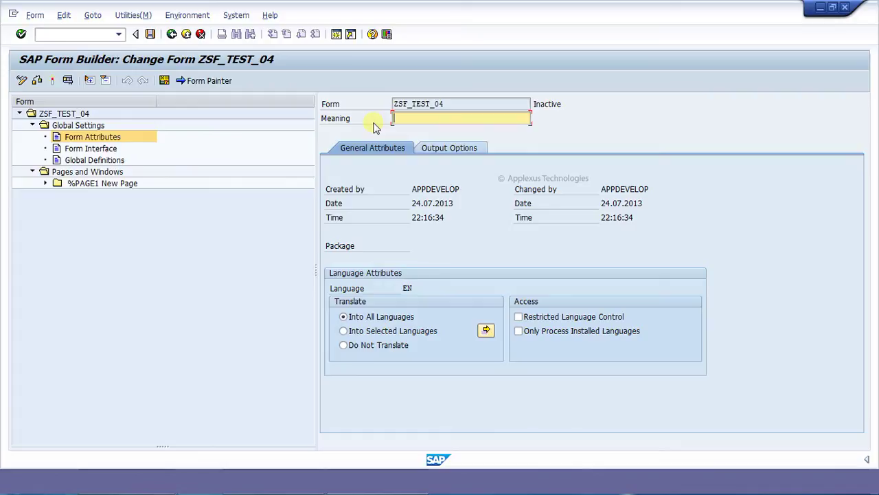
{"action": "type", "text": "Test Form"}
{"action": "left_click", "coordinate": [82, 183]}
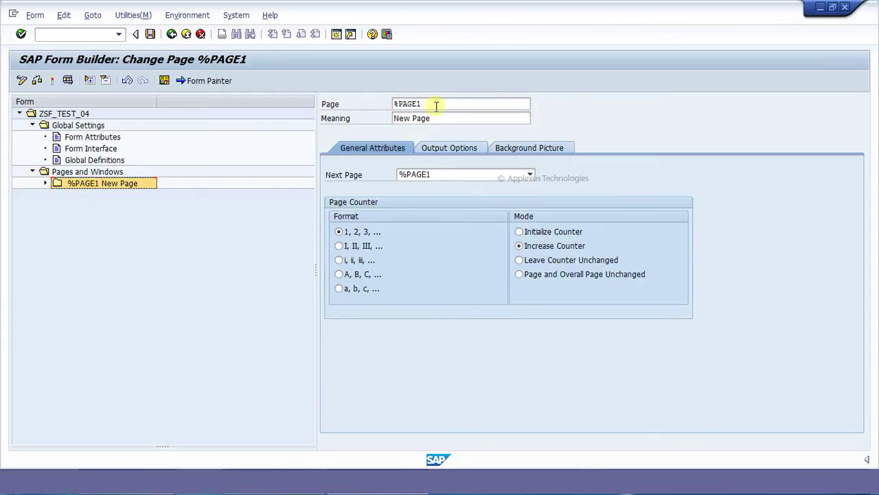
{"action": "left_click_drag", "start_coordinate": [435, 104], "coordinate": [364, 103]}
{"action": "type", "text": "PAGE"}
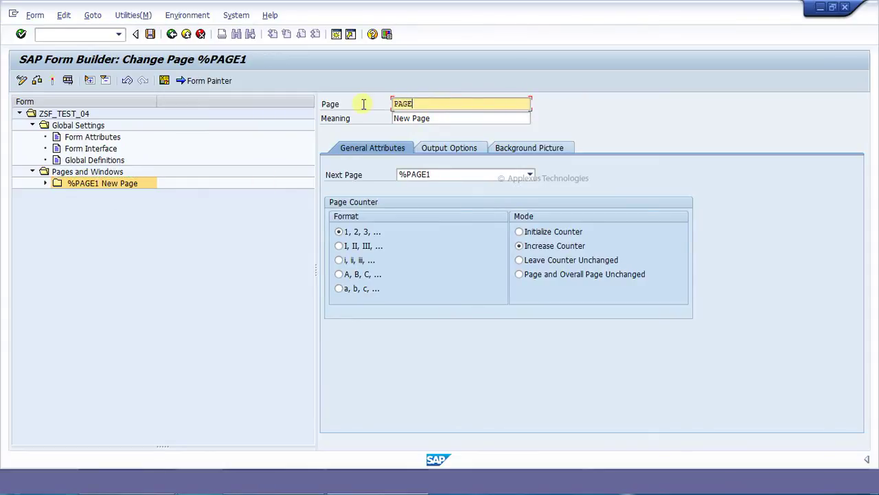
{"action": "type", "text": "1"}
{"action": "left_click_drag", "start_coordinate": [435, 118], "coordinate": [376, 120]}
{"action": "type", "text": "Pa"}
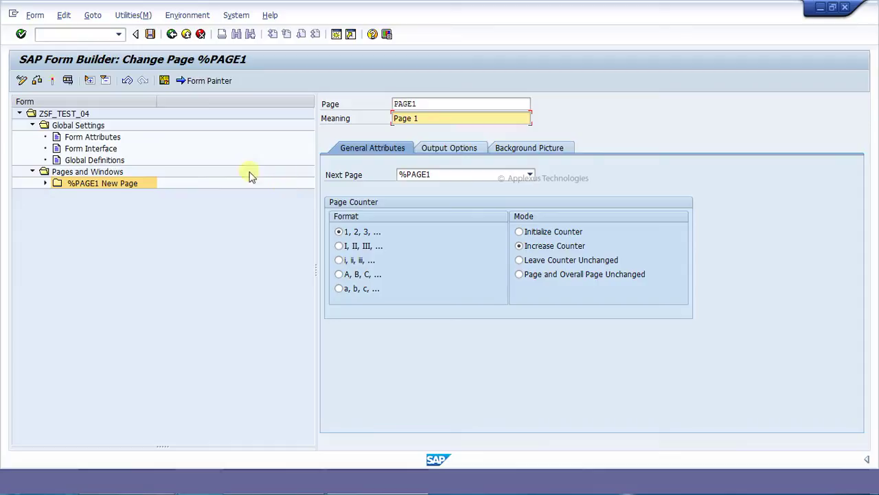
{"action": "left_click", "coordinate": [72, 183]}
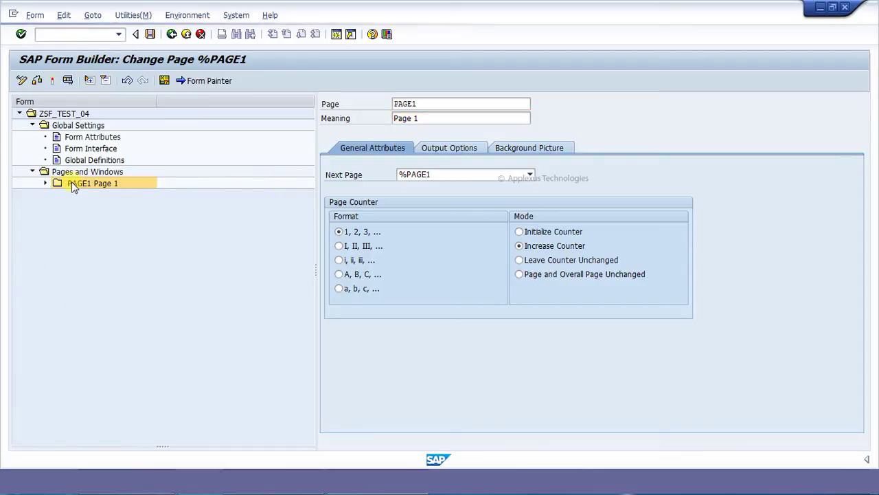
- Create a new window %WINDOW1 under page PAGE1 from its context menu
{"action": "left_click", "coordinate": [71, 183]}
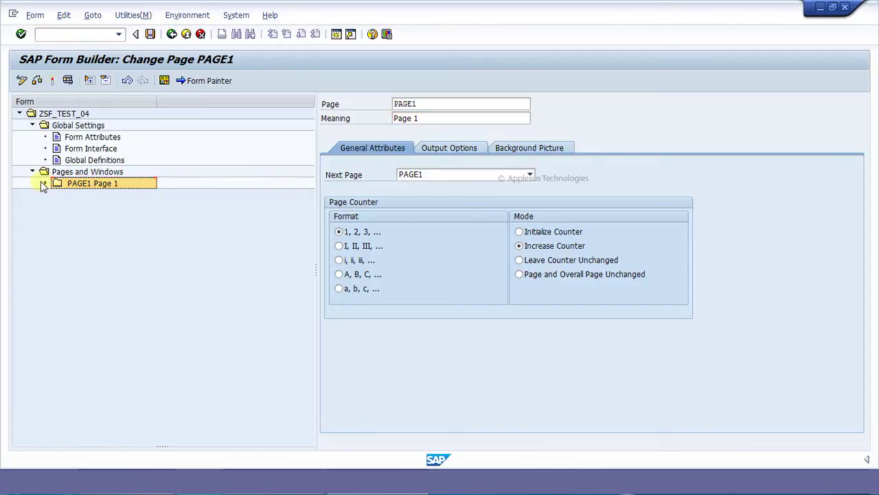
{"action": "left_click", "coordinate": [45, 183]}
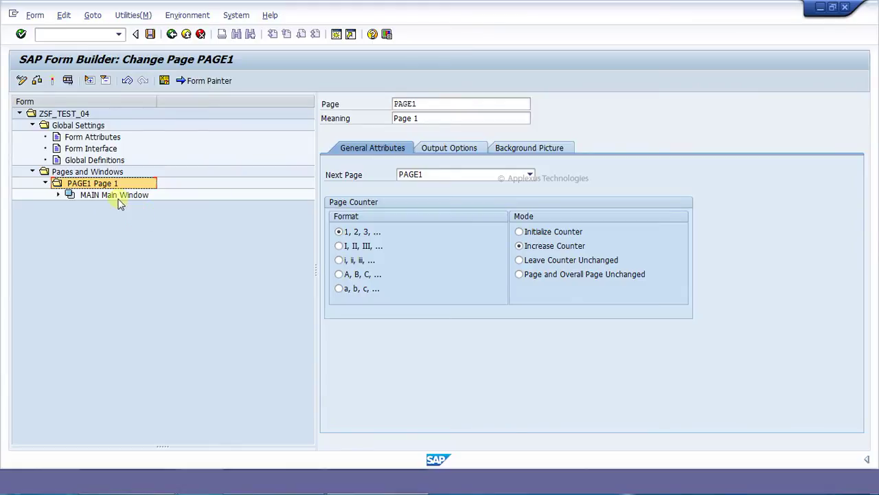
{"action": "left_click", "coordinate": [81, 185]}
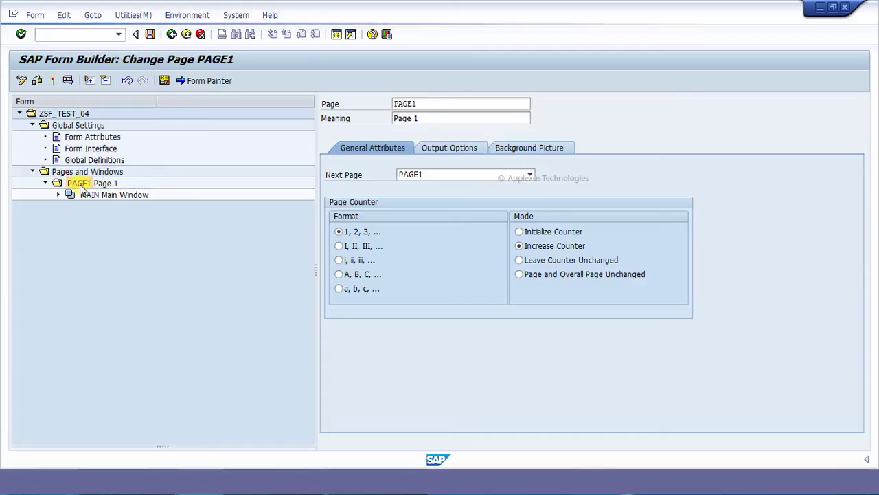
{"action": "right_click", "coordinate": [81, 188]}
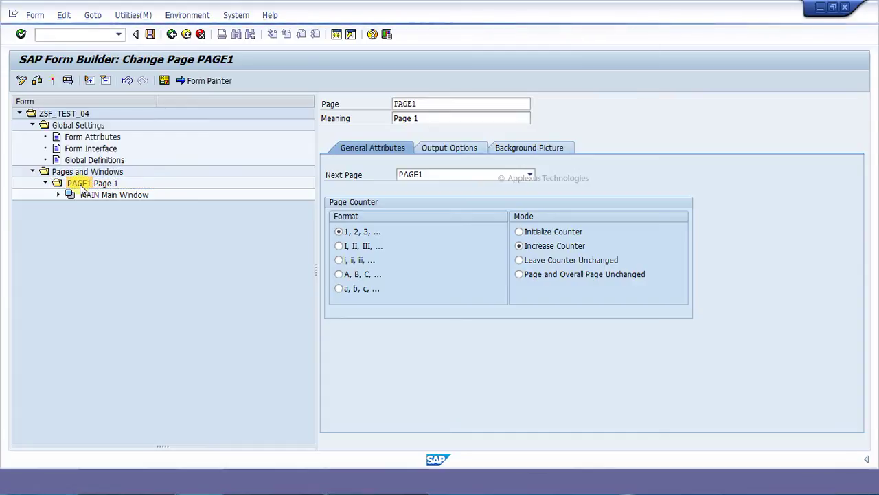
{"action": "mouse_move", "coordinate": [109, 194]}
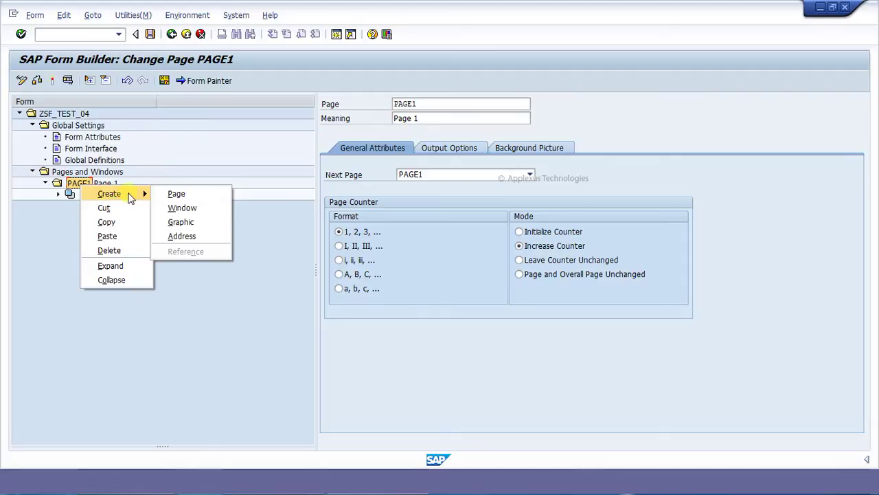
{"action": "left_click", "coordinate": [77, 188]}
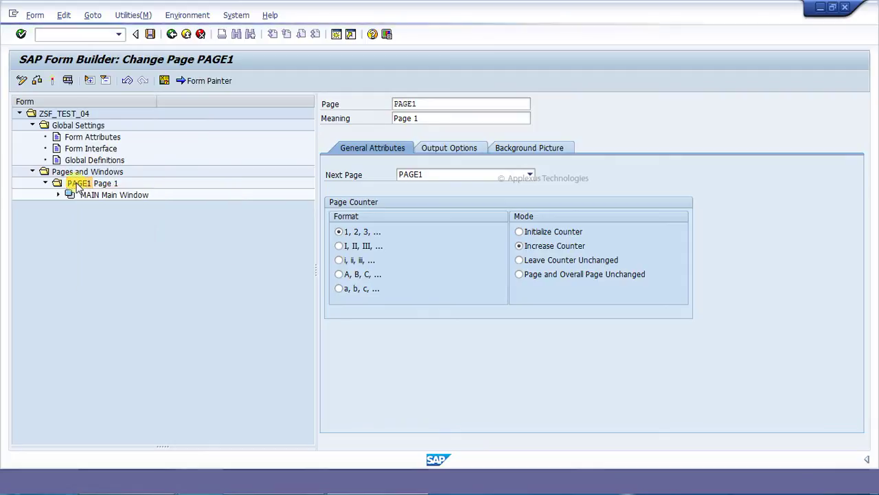
{"action": "right_click", "coordinate": [78, 186]}
{"action": "mouse_move", "coordinate": [91, 191]}
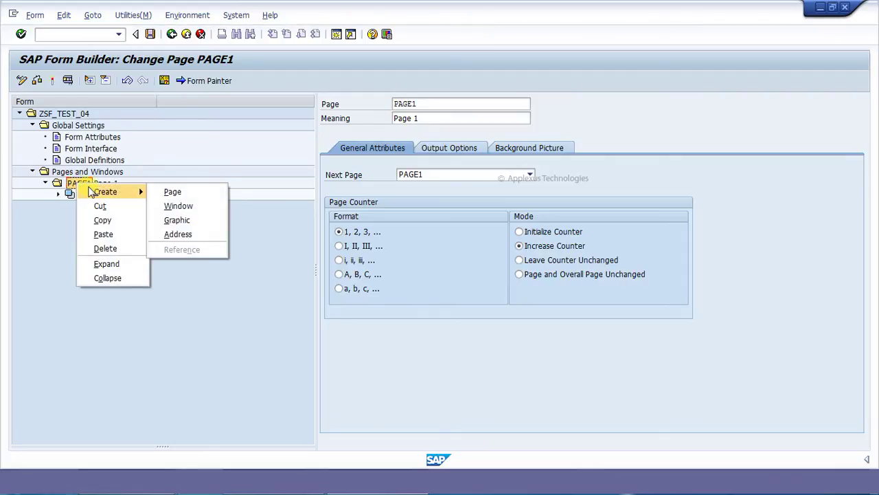
{"action": "left_click", "coordinate": [180, 207]}
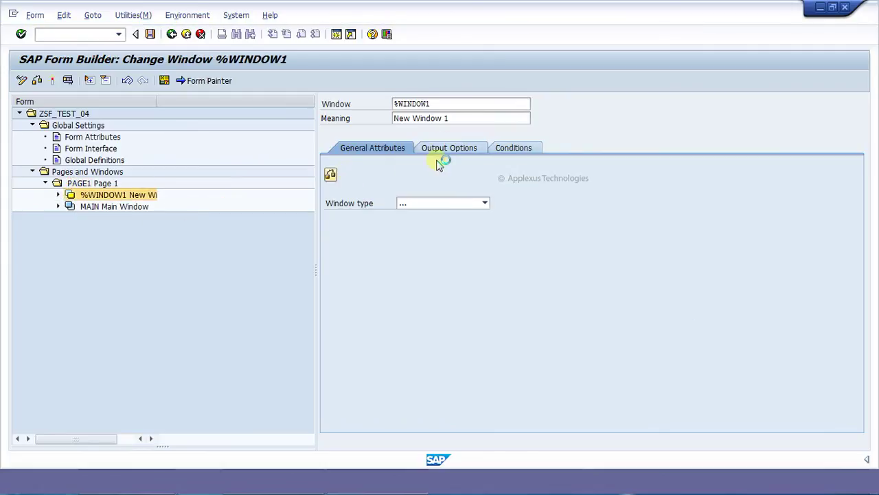
- Rename the window to WINDOW1 with meaning 'Window 1' and make it a Secondary Window
{"action": "left_click", "coordinate": [452, 103]}
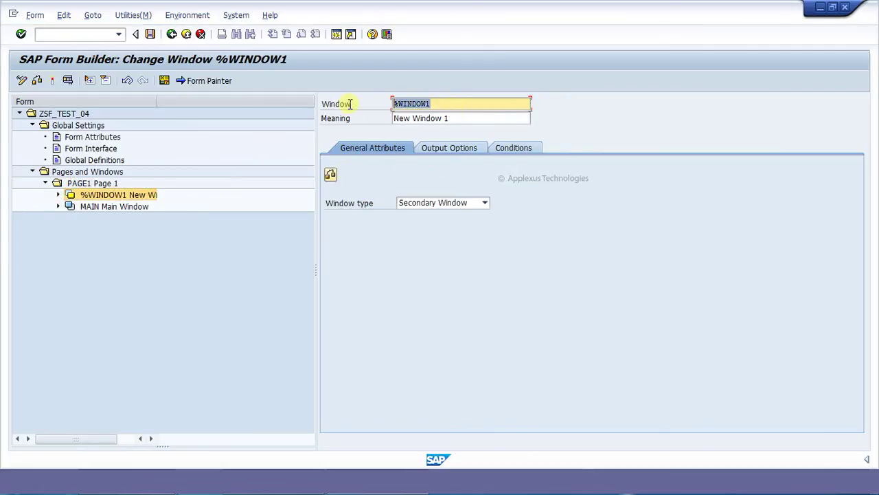
{"action": "type", "text": "Window1"}
{"action": "left_click_drag", "start_coordinate": [456, 118], "coordinate": [385, 120]}
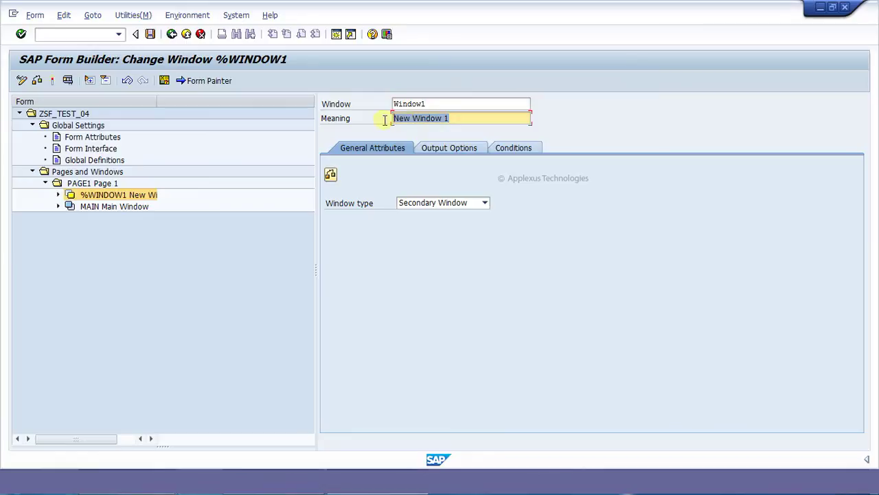
{"action": "type", "text": "Wi"}
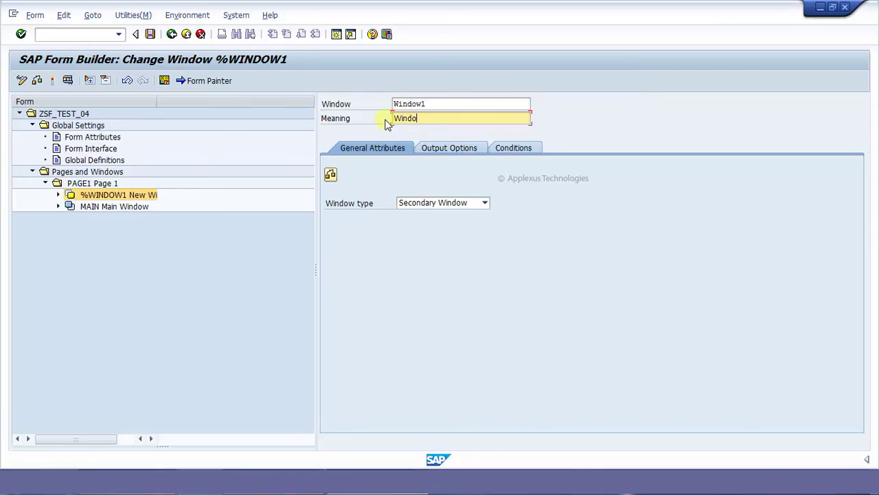
{"action": "left_click", "coordinate": [443, 204]}
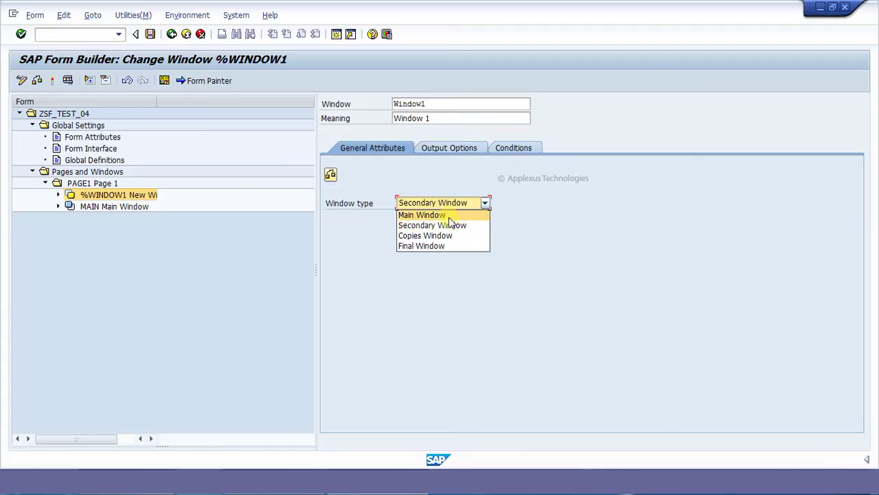
{"action": "left_click", "coordinate": [451, 226]}
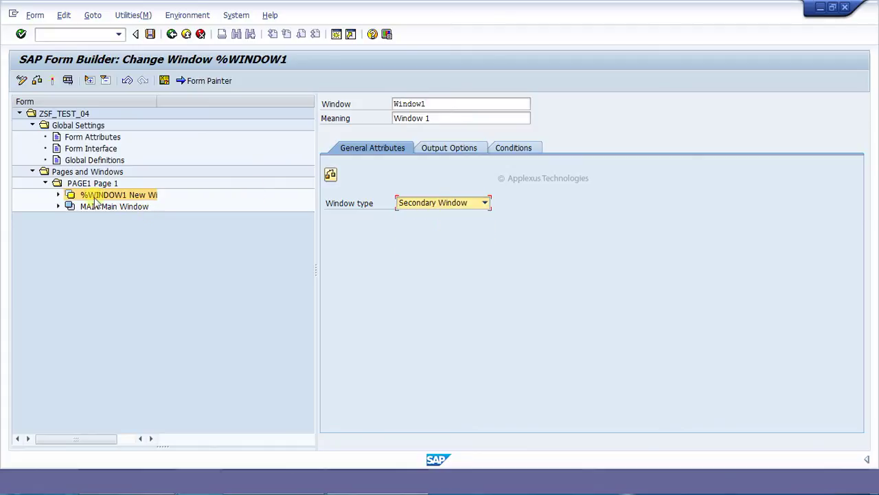
{"action": "key", "text": "Return"}
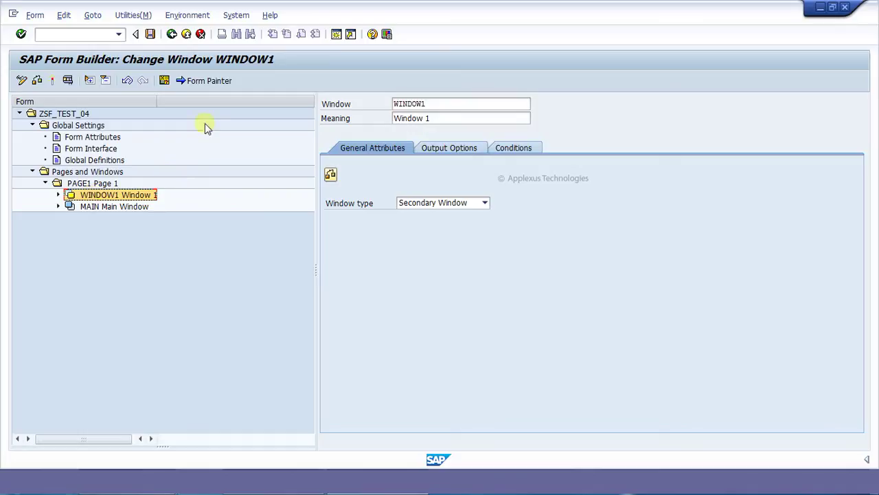
{"action": "left_click", "coordinate": [215, 81]}
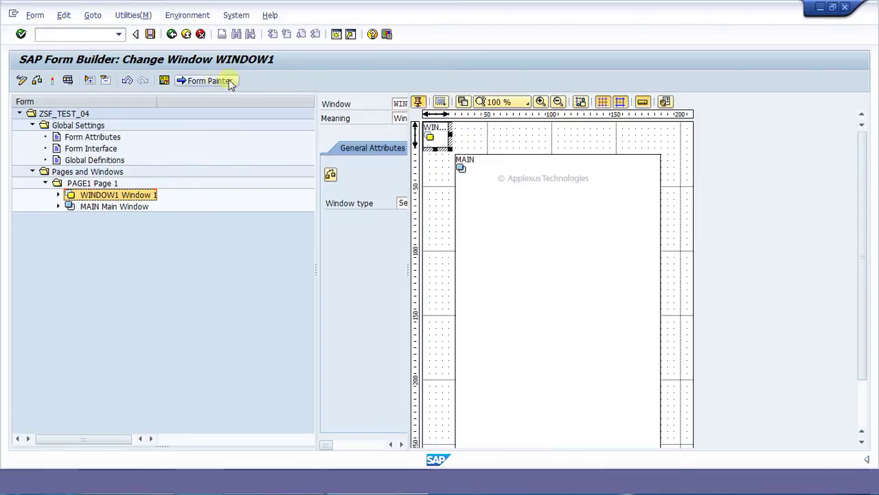
- In Form Painter, drag WINDOW1 to the page's upper right and widen it
{"action": "left_click_drag", "start_coordinate": [440, 135], "coordinate": [477, 135]}
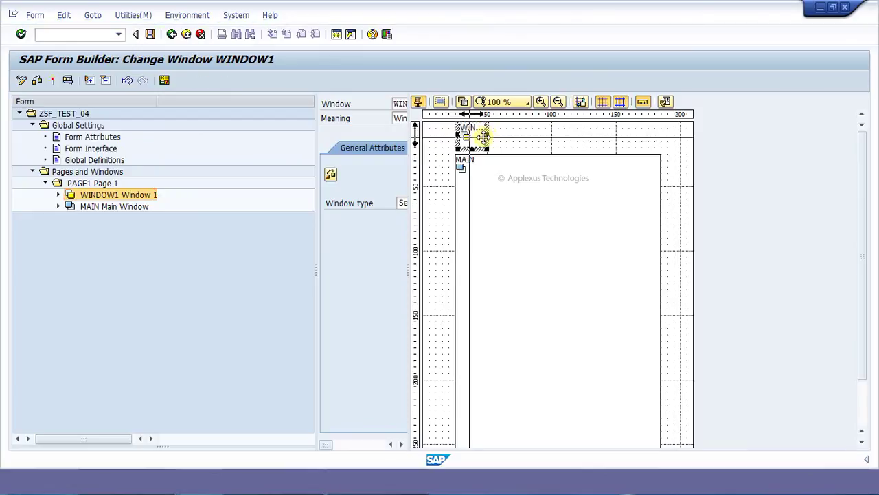
{"action": "left_click", "coordinate": [210, 81]}
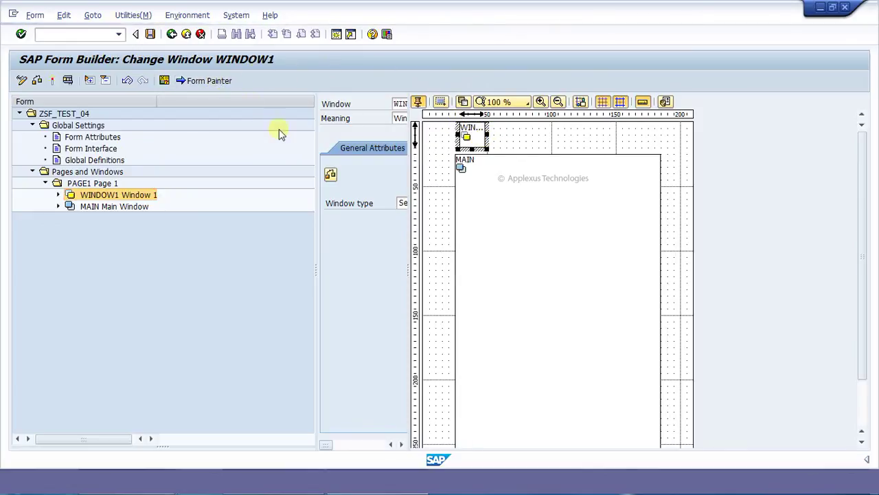
{"action": "left_click", "coordinate": [212, 81]}
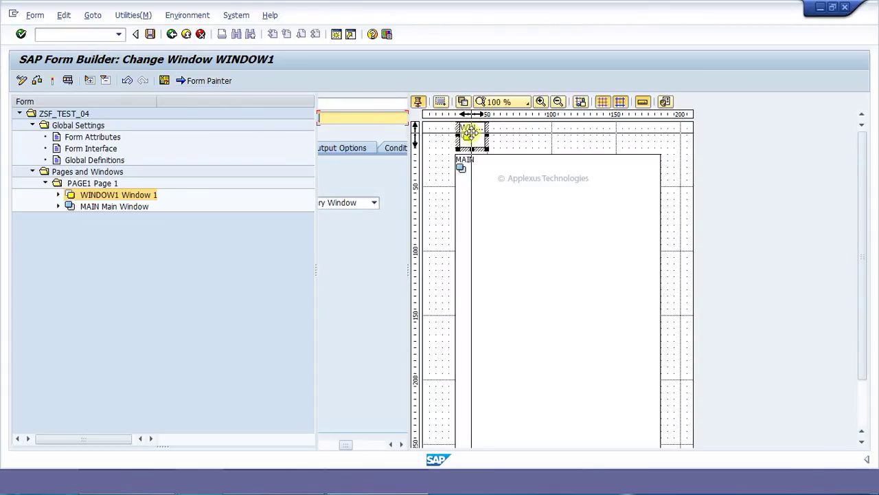
{"action": "mouse_move", "coordinate": [488, 133]}
{"action": "left_mouse_down"}
{"action": "mouse_move", "coordinate": [620, 138]}
{"action": "mouse_move", "coordinate": [611, 144]}
{"action": "left_mouse_up"}
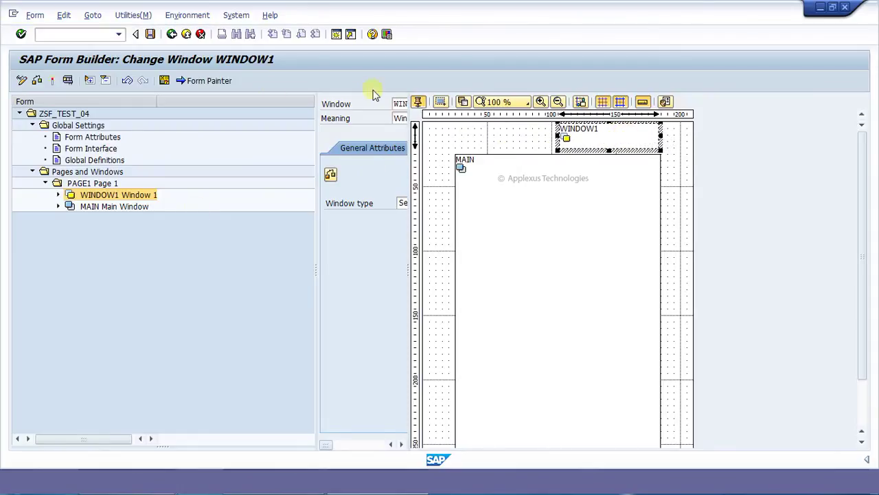
{"action": "left_click", "coordinate": [210, 82]}
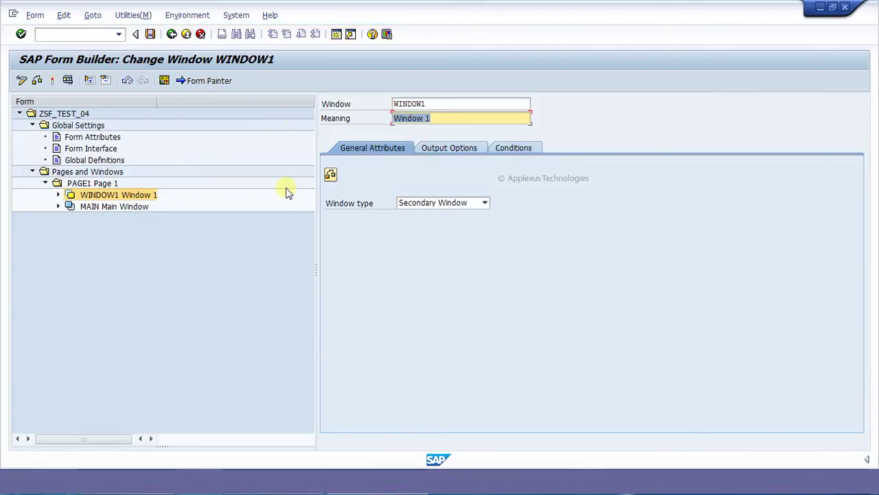
- Create graphic HEADERLOGO with meaning 'Header Logo' inside WINDOW1
{"action": "right_click", "coordinate": [110, 197]}
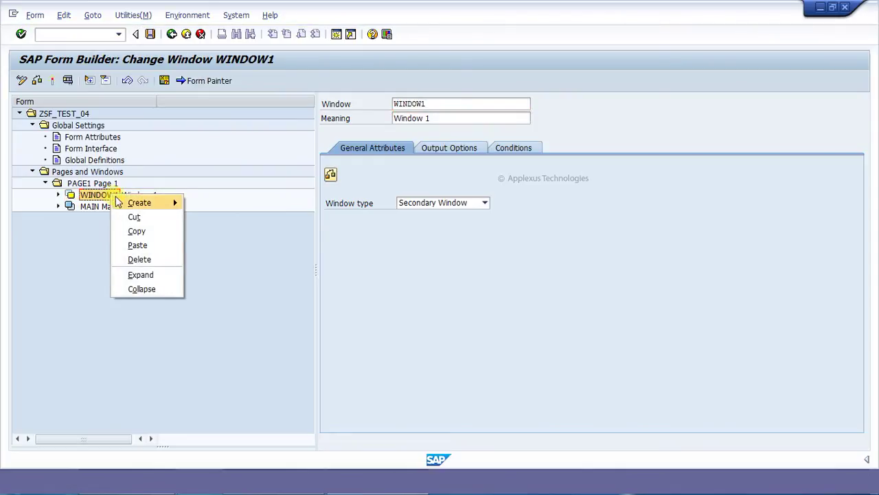
{"action": "mouse_move", "coordinate": [173, 202]}
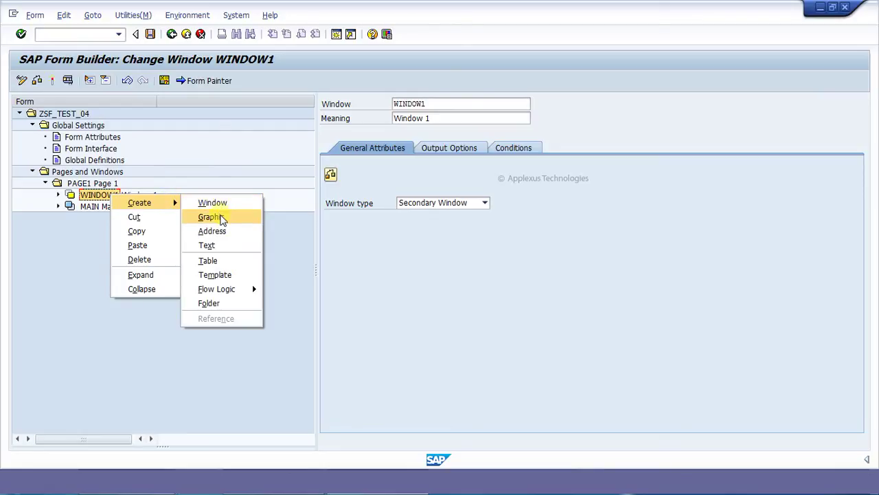
{"action": "left_click", "coordinate": [222, 218]}
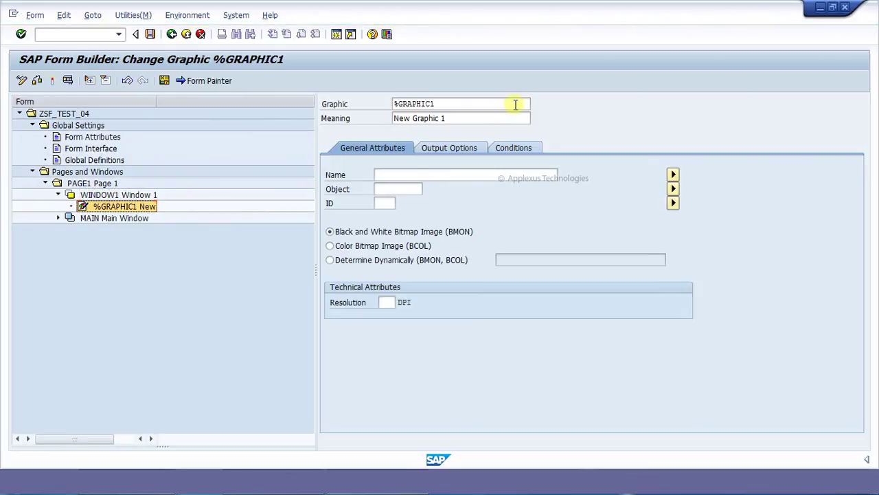
{"action": "left_click_drag", "start_coordinate": [471, 104], "coordinate": [364, 103]}
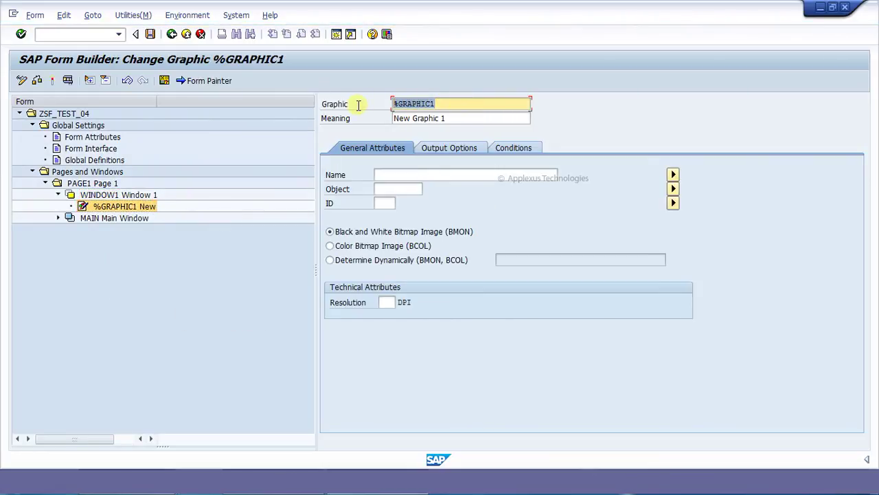
{"action": "type", "text": "HEADERLOGO"}
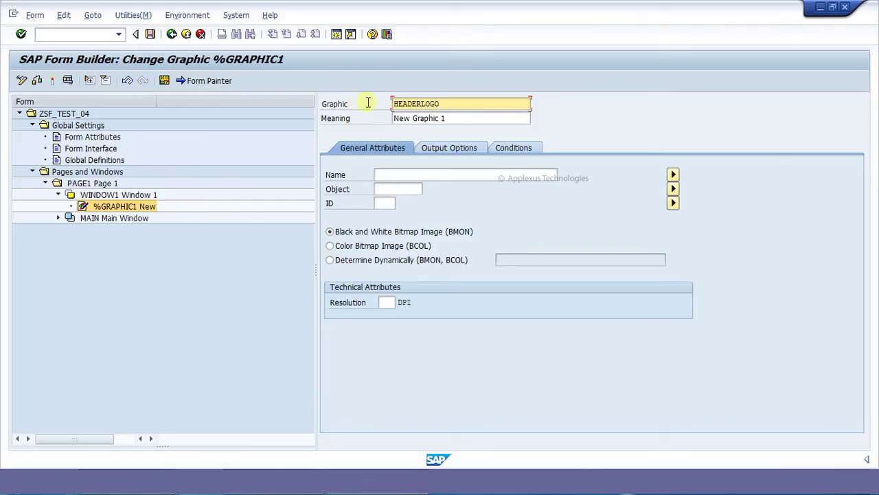
{"action": "key", "text": "Tab"}
{"action": "type", "text": "h"}
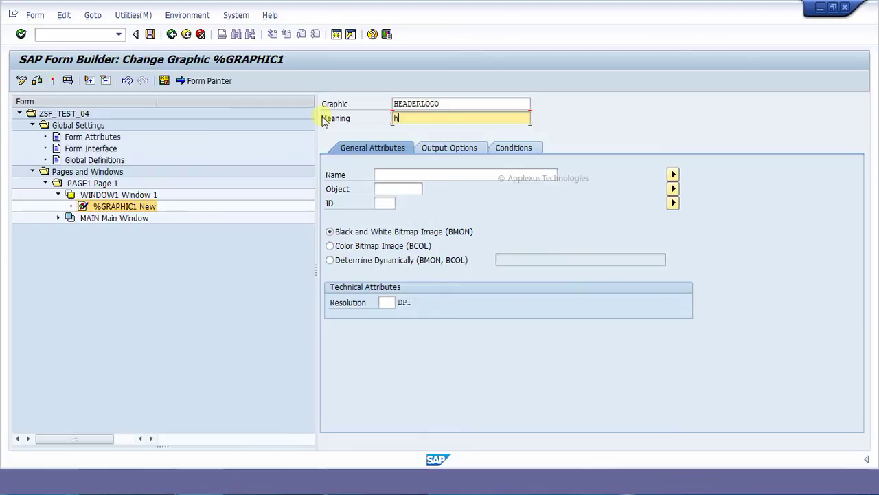
{"action": "type", "text": "Header Logo"}
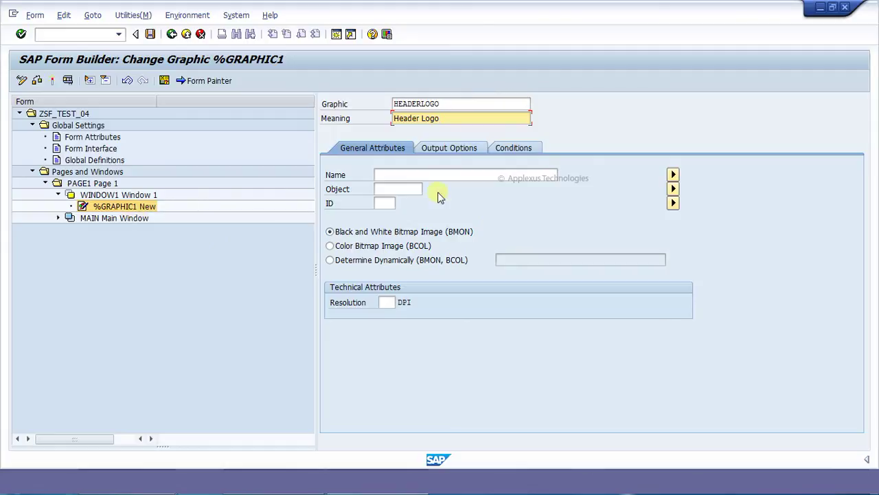
{"action": "left_click", "coordinate": [409, 176]}
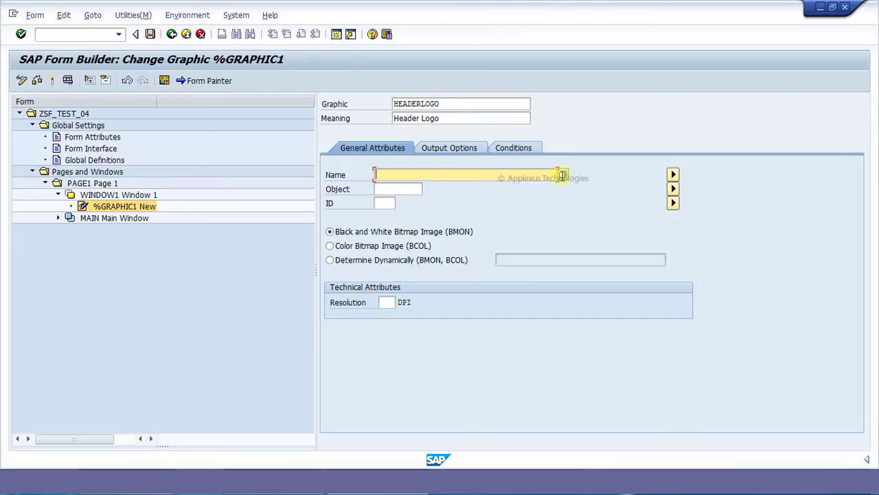
- Search stored colour bitmap images instead of black-and-white and assign APPLEXUSLOGO (GRAPHICS, BMAP, BCOL) to HEADERLOGO
{"action": "left_click", "coordinate": [564, 176]}
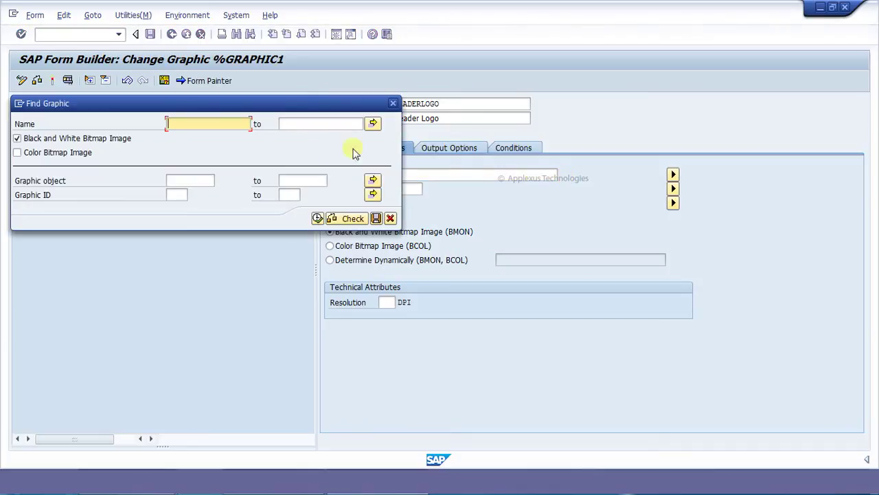
{"action": "left_click_drag", "start_coordinate": [301, 104], "coordinate": [413, 182]}
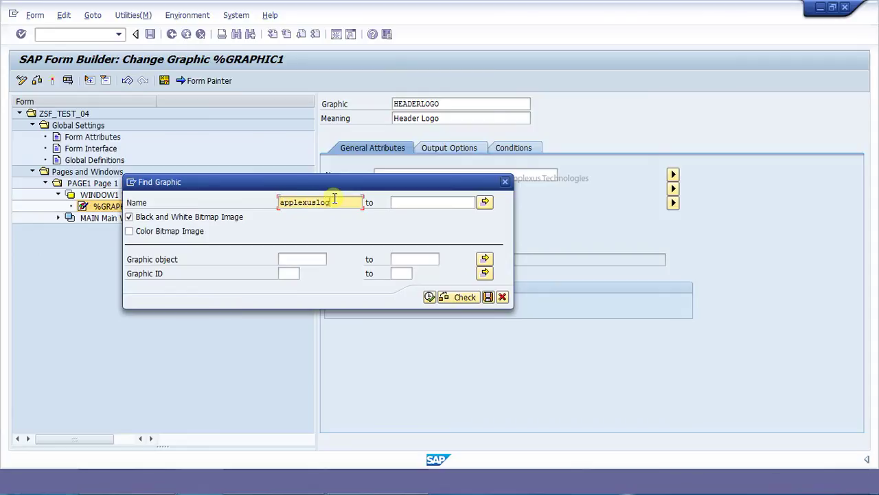
{"action": "left_click", "coordinate": [129, 217]}
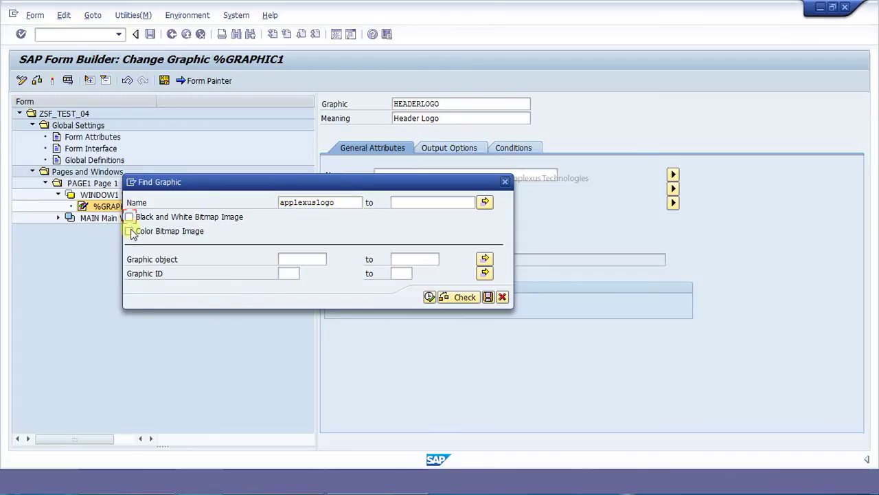
{"action": "left_click", "coordinate": [129, 232]}
{"action": "left_click", "coordinate": [130, 231]}
{"action": "left_click", "coordinate": [429, 296]}
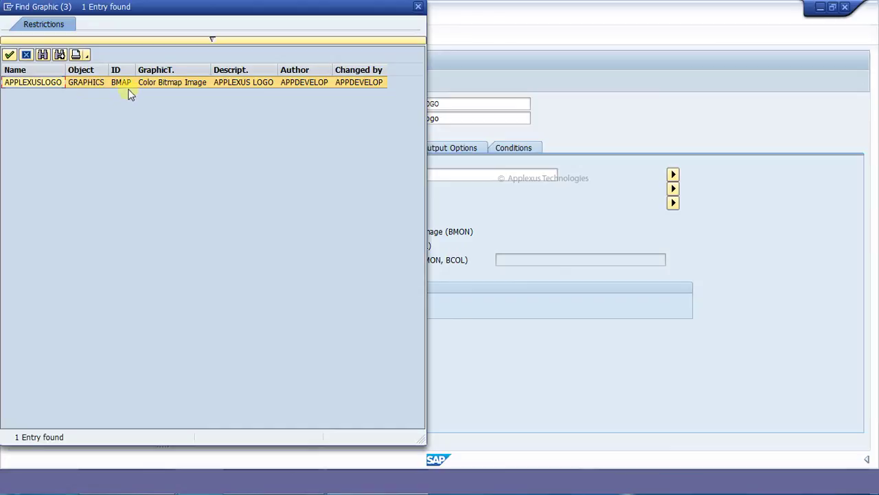
{"action": "double_click", "coordinate": [41, 81]}
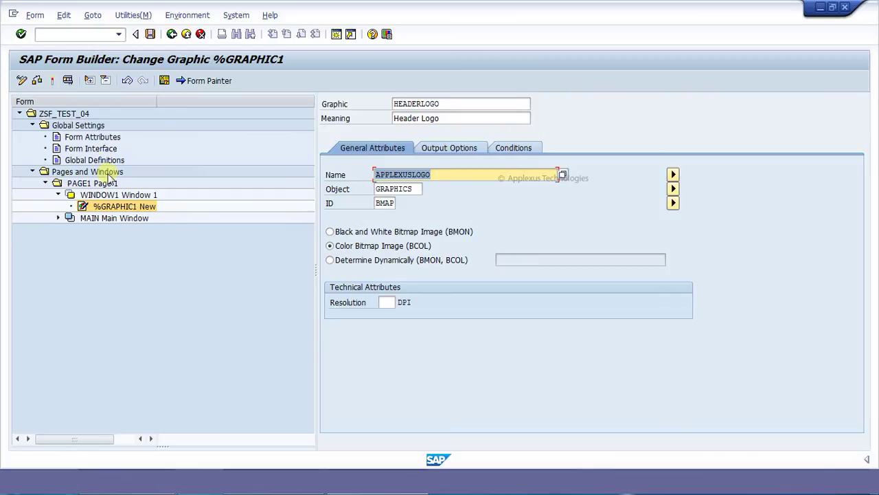
- Save ZSF_TEST_04 as a local object in package $TMP, then start activating it
{"action": "left_click", "coordinate": [151, 34]}
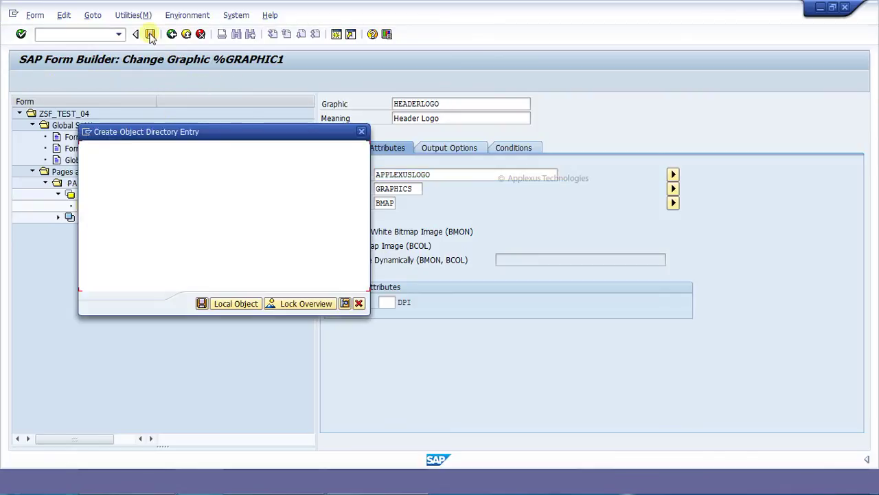
{"action": "left_click", "coordinate": [202, 304]}
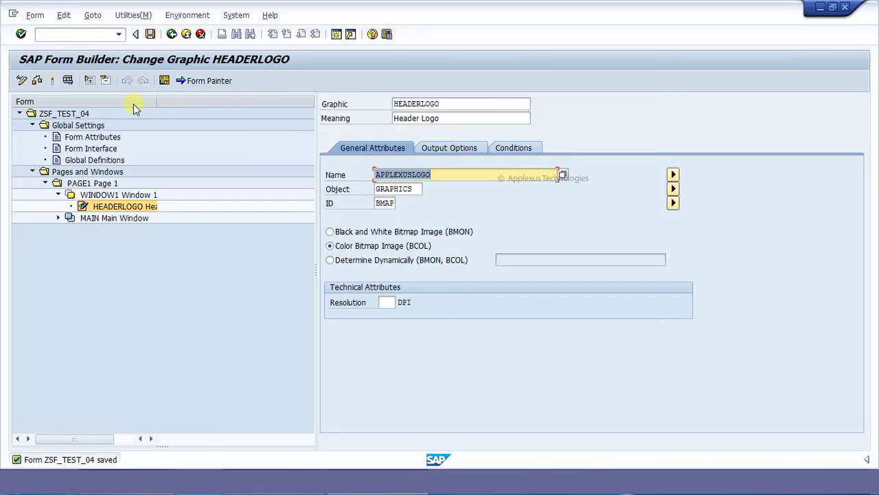
{"action": "left_click", "coordinate": [55, 81]}
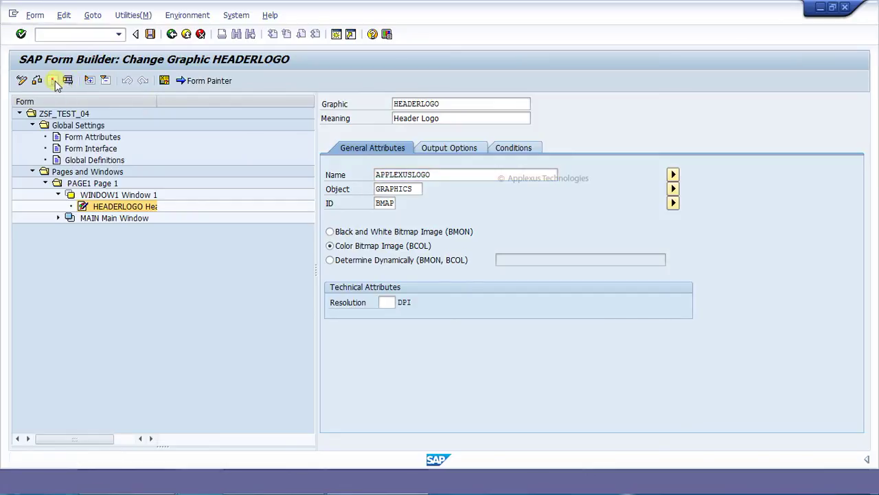